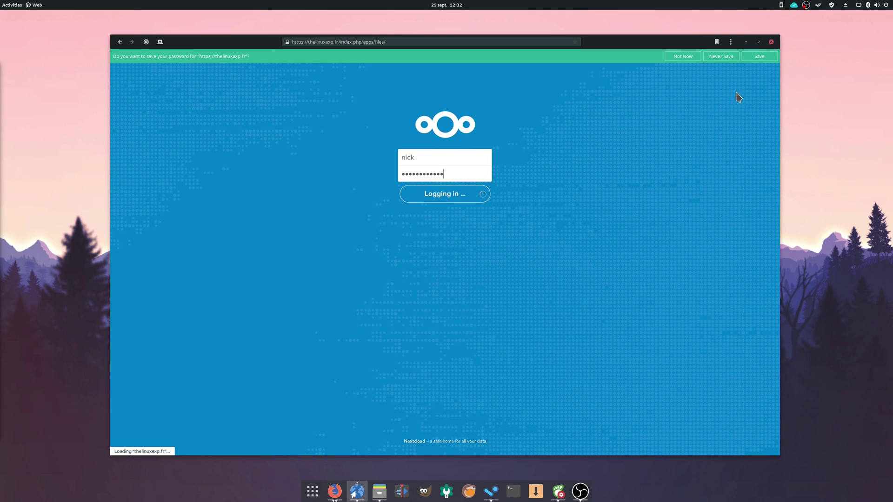
Decline saving the password and view the site's certificate, verified by Let's Encrypt Authority X3.
click(682, 56)
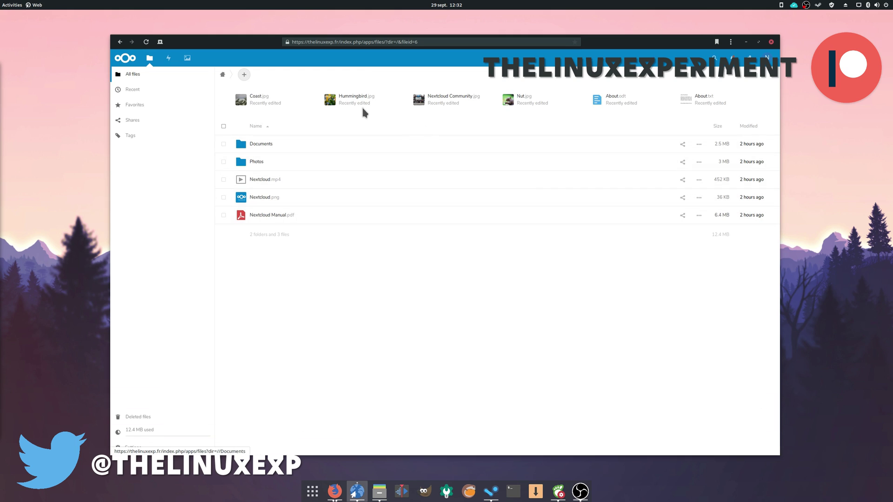
click(288, 43)
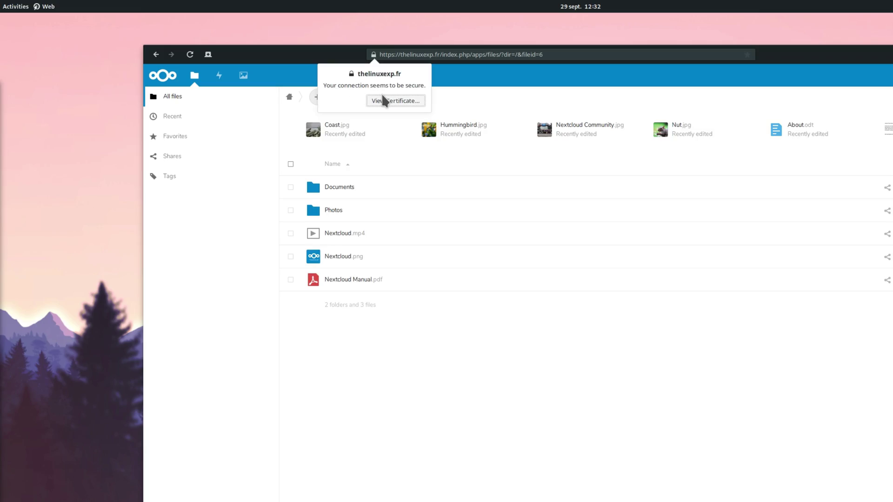
click(395, 104)
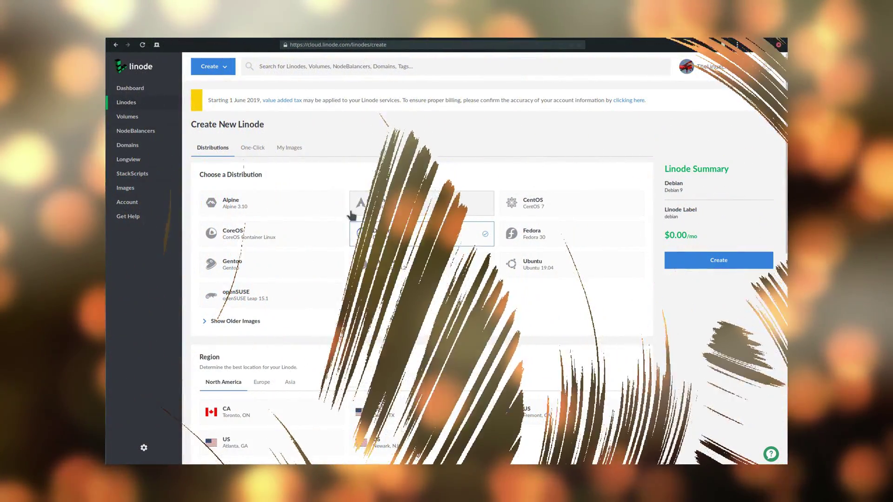
Choose Ubuntu 19.04 as the distribution and London, UK as the region.
click(533, 271)
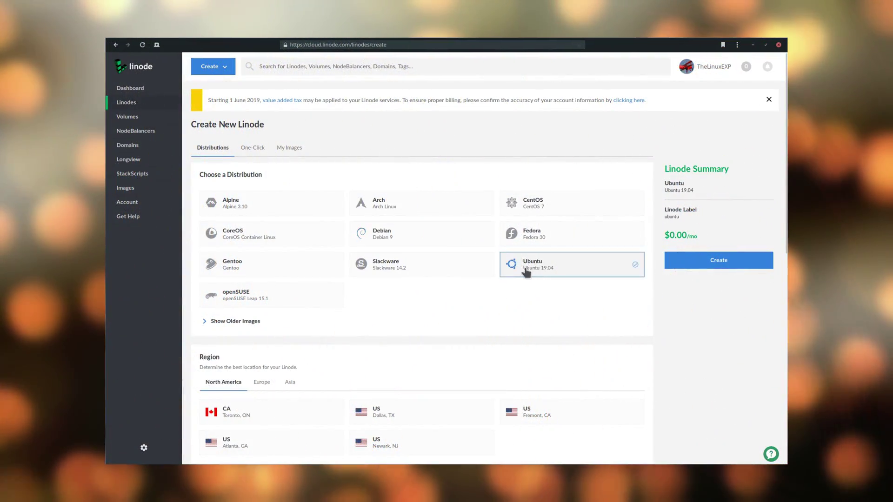
scroll(427, 307, down, 2)
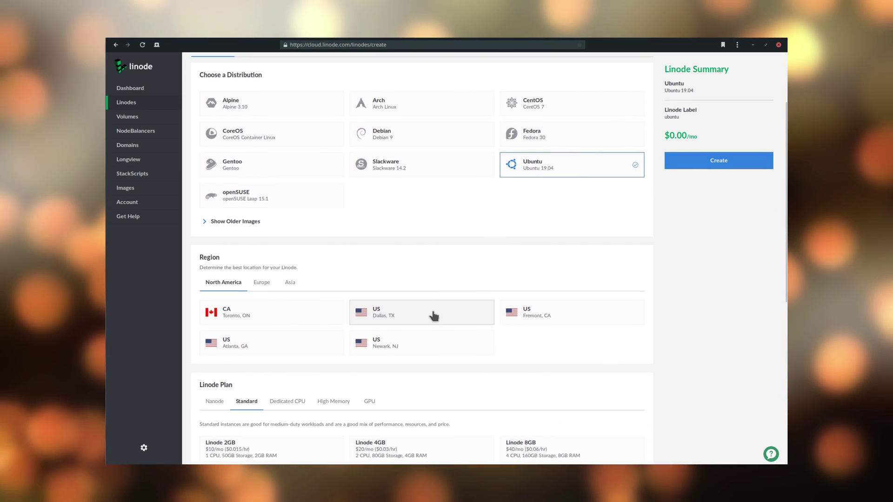
scroll(415, 323, down, 1)
click(260, 253)
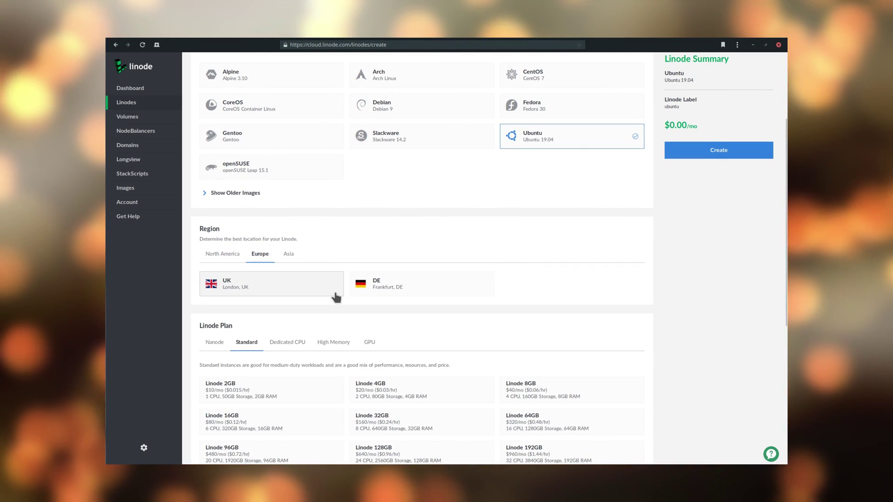
click(312, 294)
Compare the Standard plans and pick the Nanode 1GB plan, then begin adding a tag.
scroll(390, 276, down, 2)
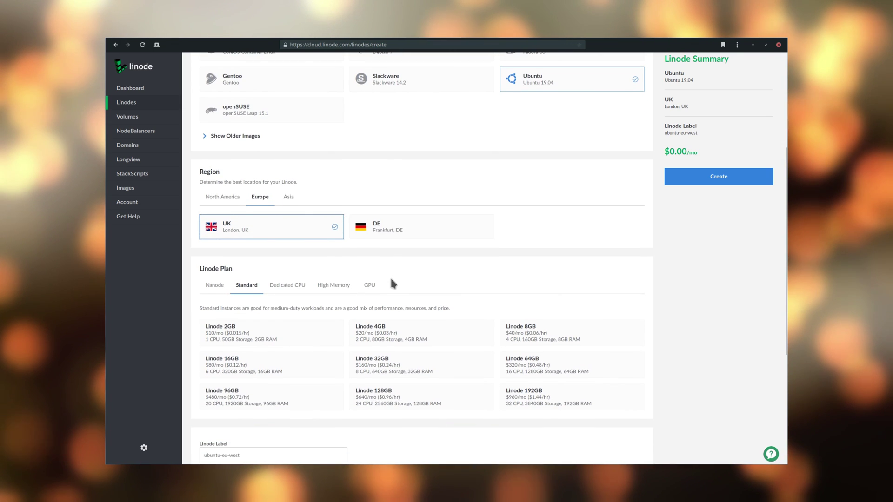
click(215, 242)
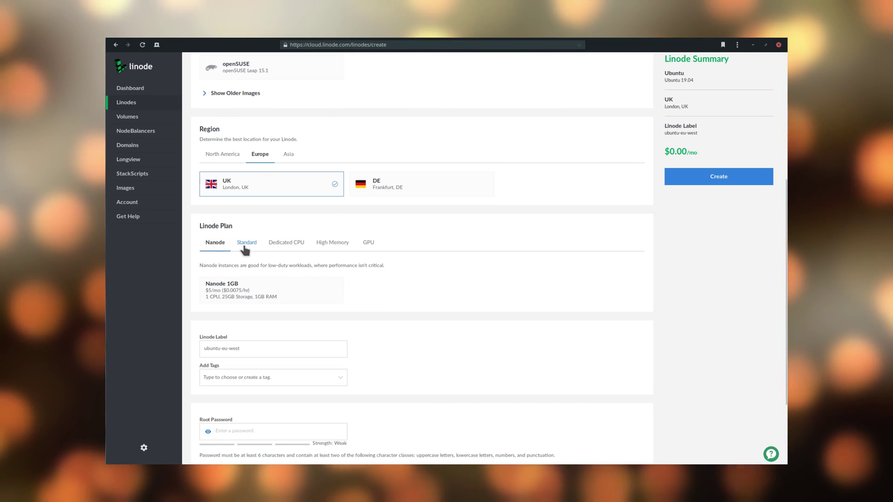
click(242, 247)
click(214, 243)
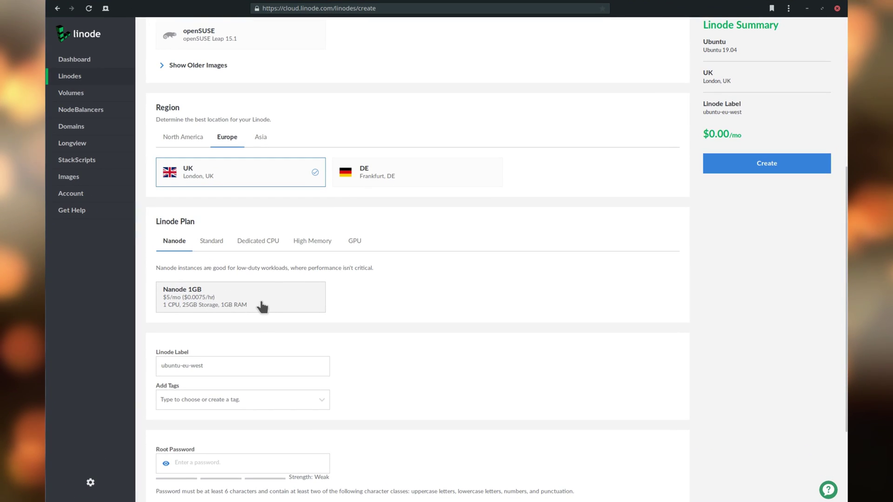
click(208, 249)
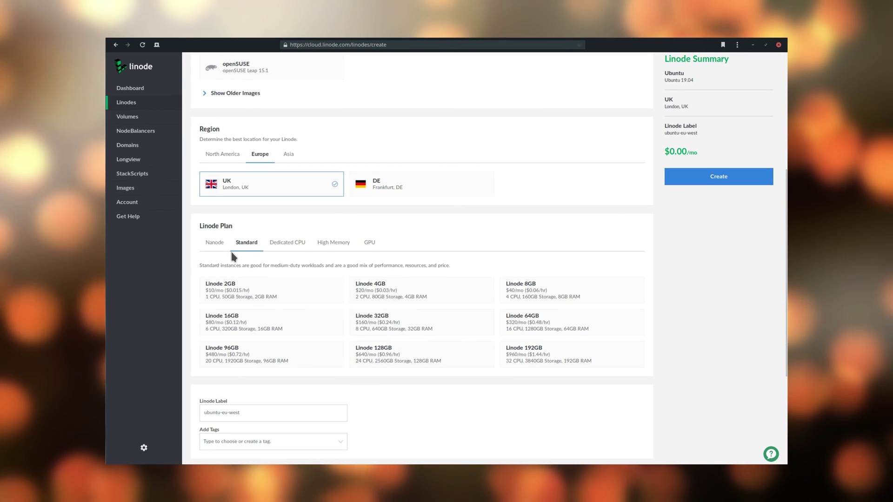
click(214, 242)
click(298, 291)
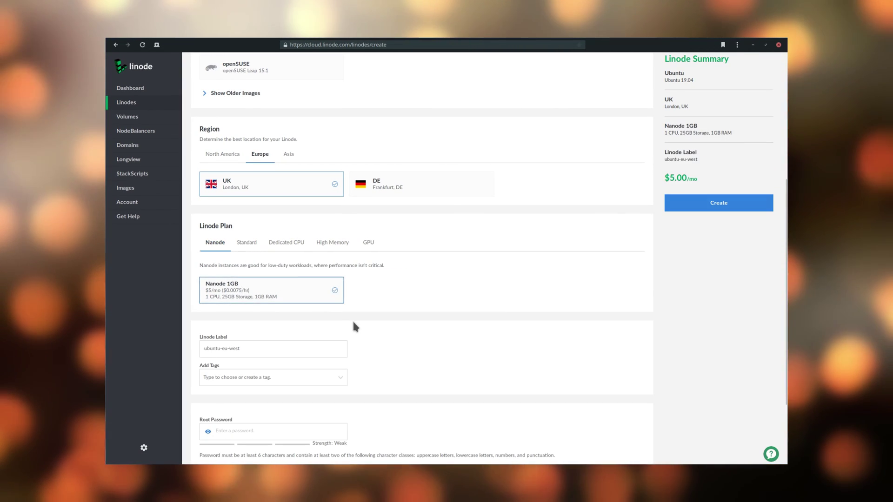
scroll(351, 321, down, 1)
scroll(349, 321, down, 1)
click(316, 293)
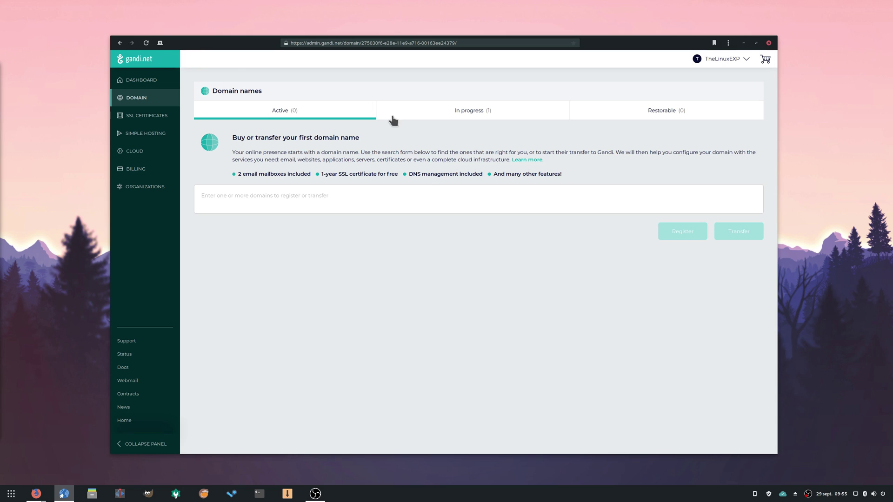
Search for the domain thelinuxexp.fr to register it.
click(284, 195)
text(thelinuxexp.net)
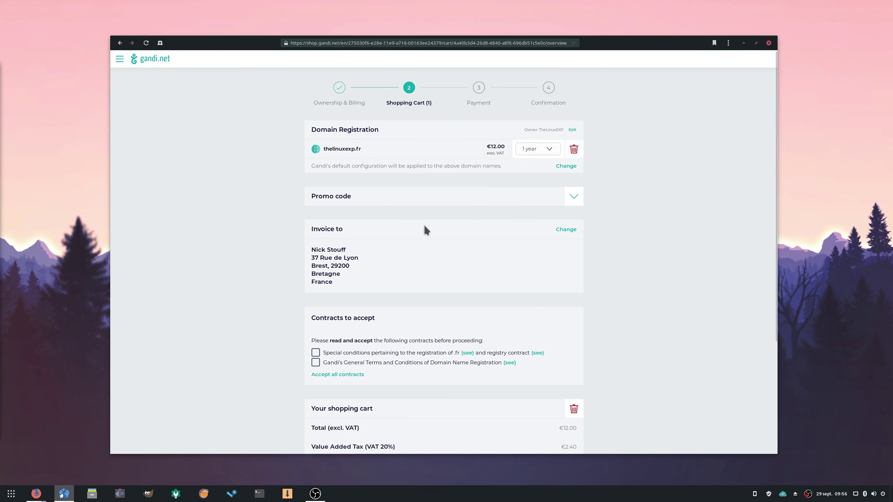
scroll(422, 222, down, 1)
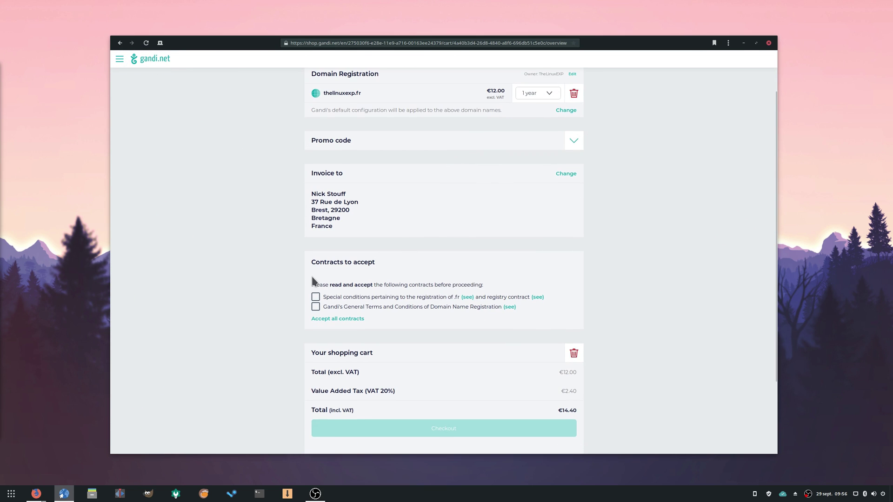
Accept the .fr registration conditions and Gandi's domain terms, then check out the order.
click(315, 297)
click(316, 307)
click(444, 428)
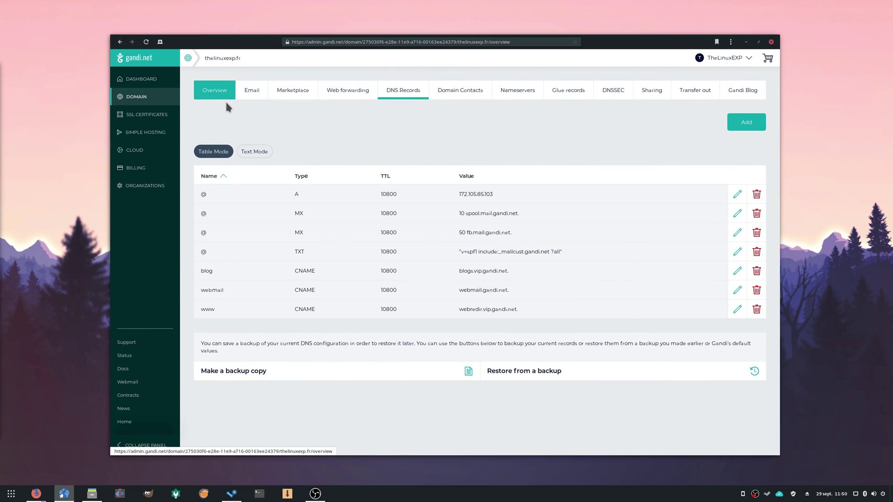
Set the @ A record's IPv4 address to 172.105.85.103, save it, and dismiss the success notice.
click(224, 96)
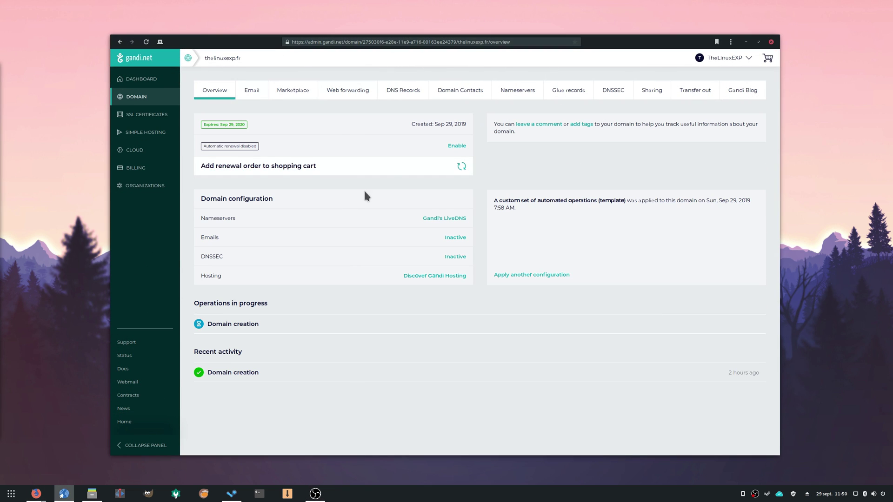
click(404, 93)
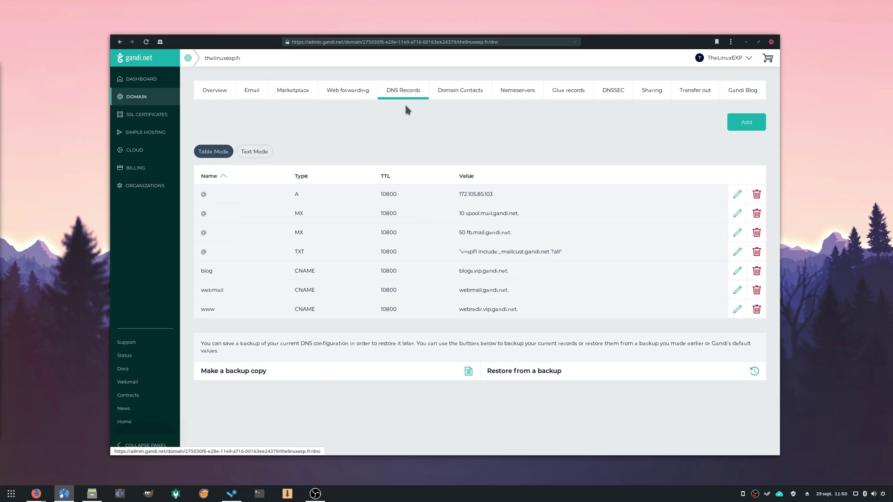
click(737, 194)
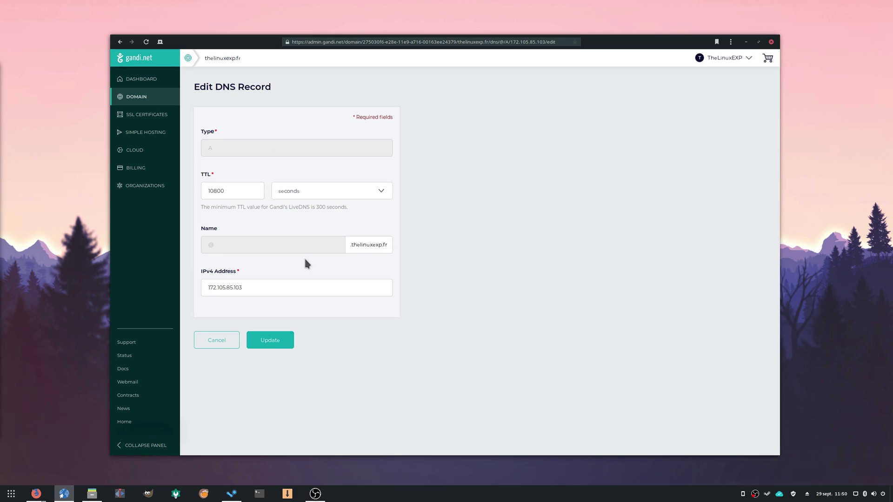
double_click(229, 287)
key(End)
click(276, 342)
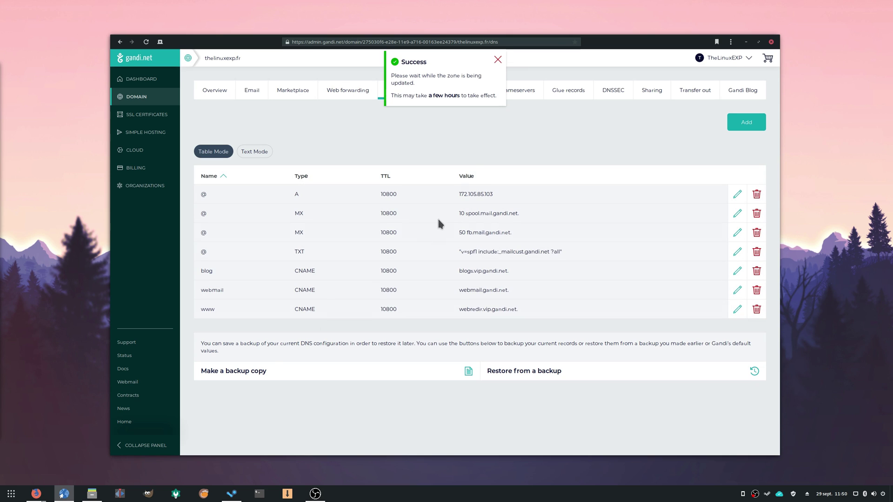
drag(391, 97, 468, 101)
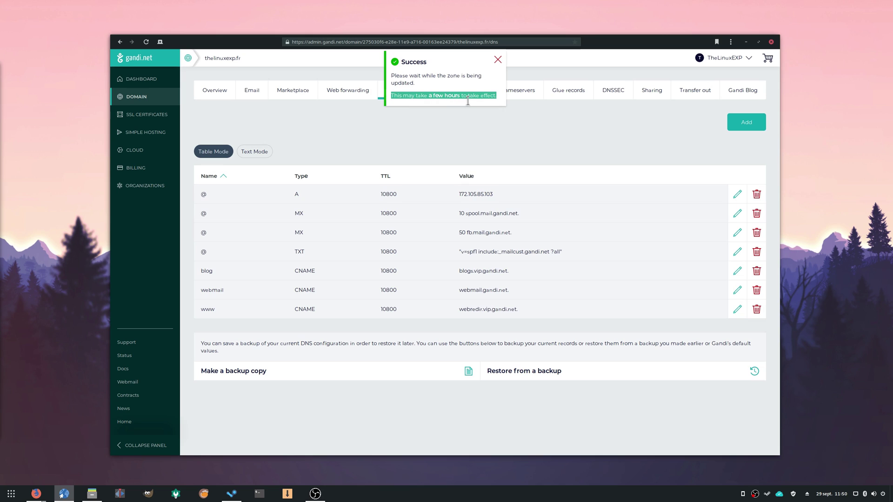
click(497, 60)
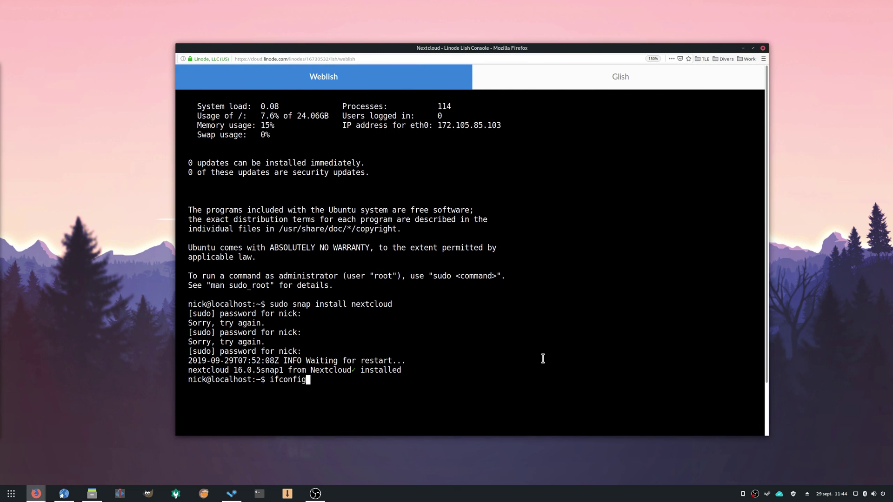
Run ifconfig and copy the Linode's public IPv4 address 172.105.85.103.
key(Return)
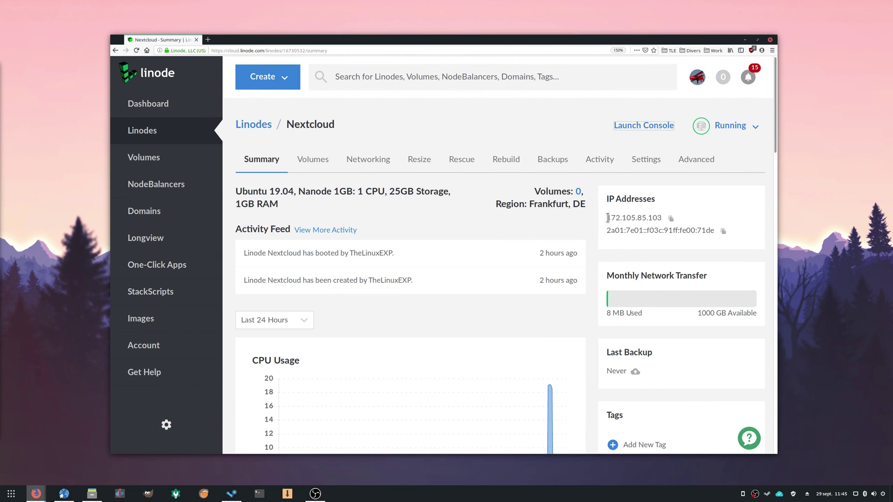
drag(606, 218, 665, 222)
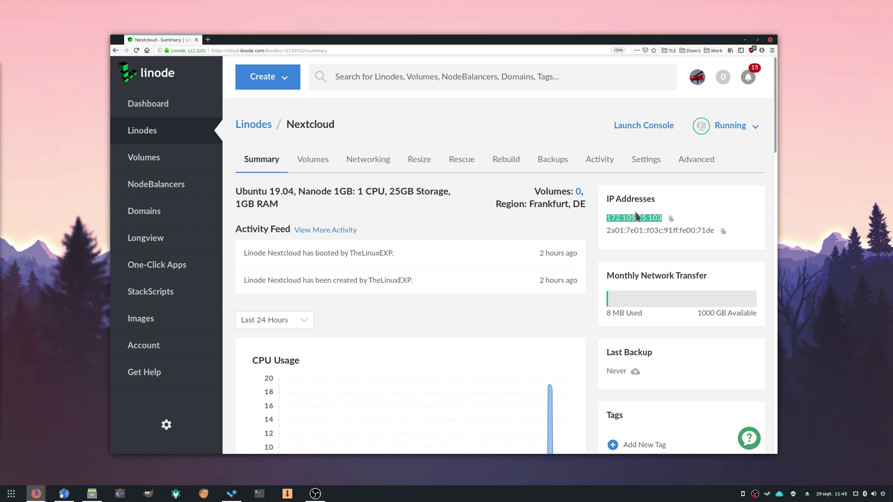
Edit the Gandi @ A record and select its current 217.70.184.38 address.
click(60, 498)
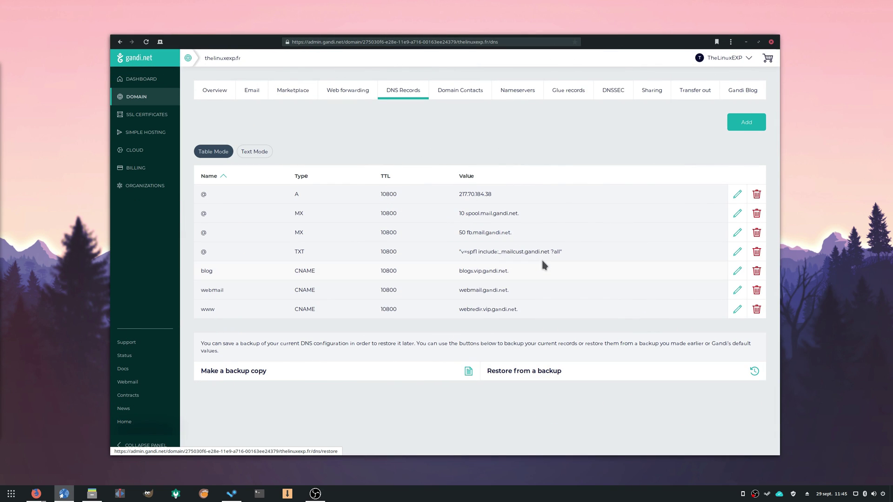
click(737, 194)
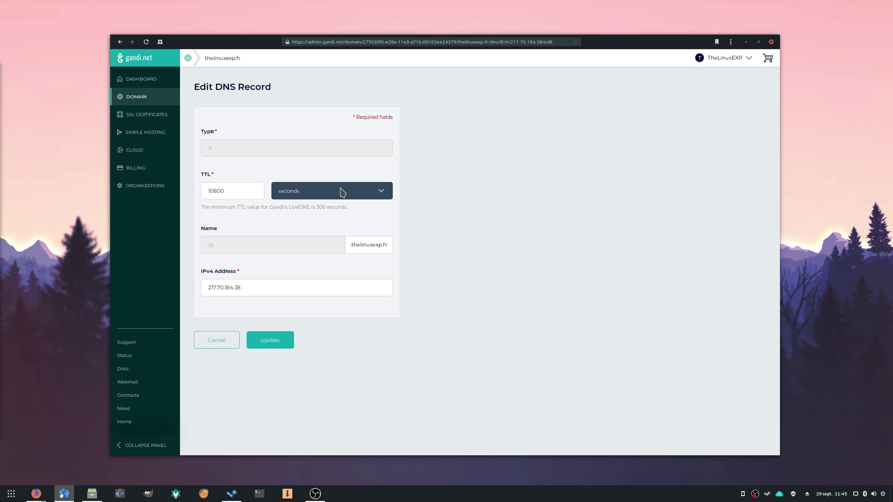
click(219, 284)
double_click(235, 287)
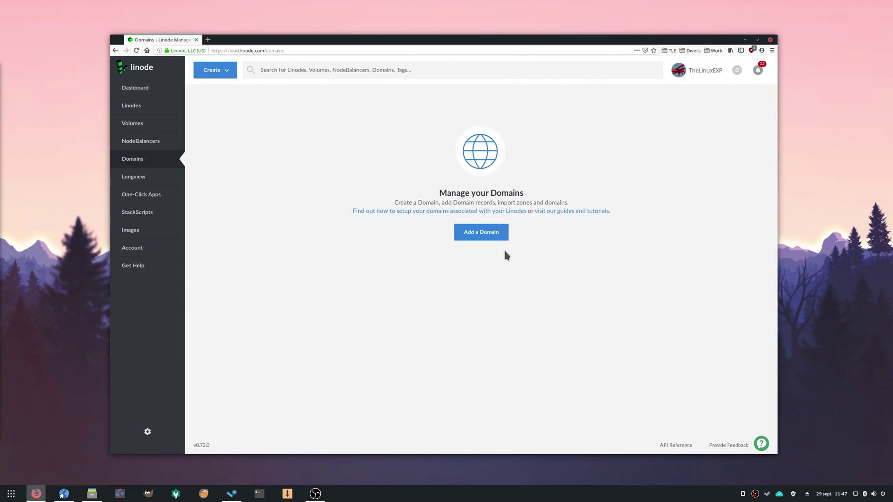
Start a new Linode domain entry named thelinuxexp.fr.
click(496, 236)
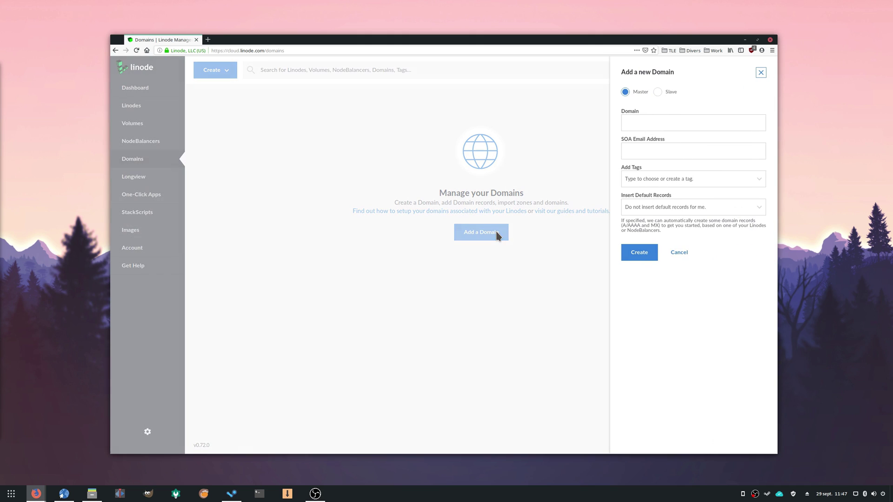
click(645, 120)
text(thelinuxexp.fr)
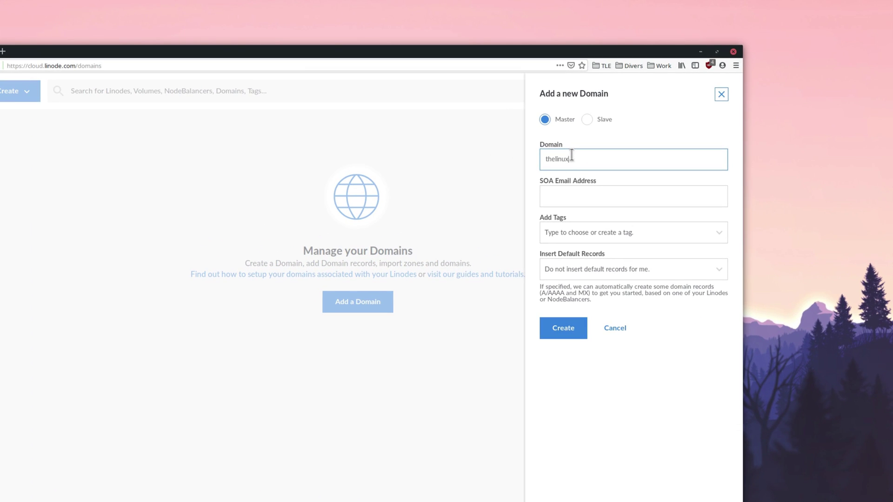
click(572, 194)
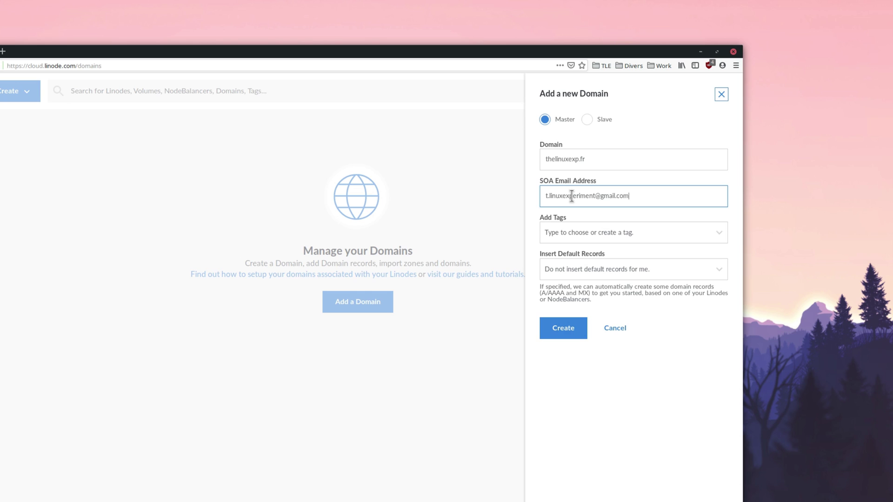
Insert default records from the Nextcloud Linode, create the domain, and load thelinuxexp.fr in the browser.
click(593, 270)
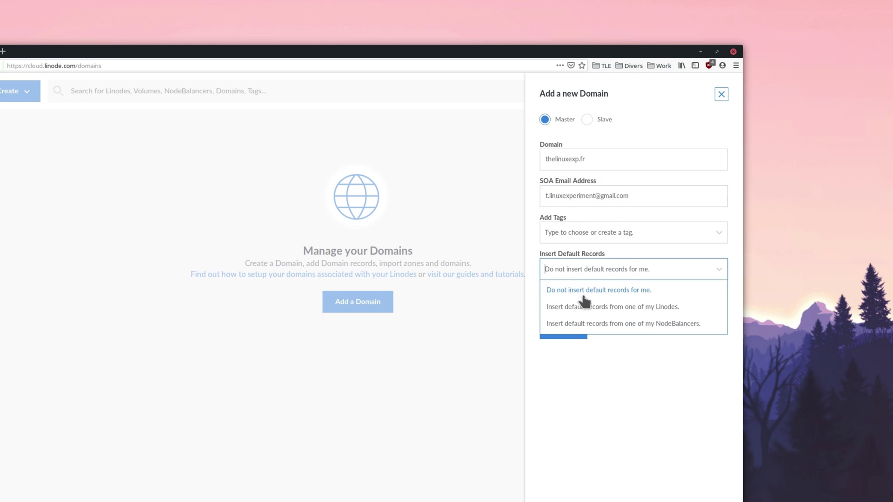
click(600, 307)
click(592, 330)
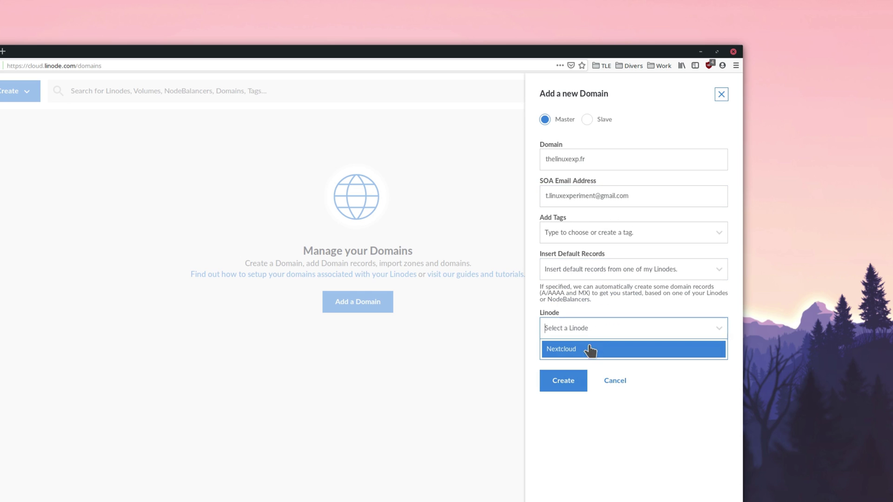
click(576, 350)
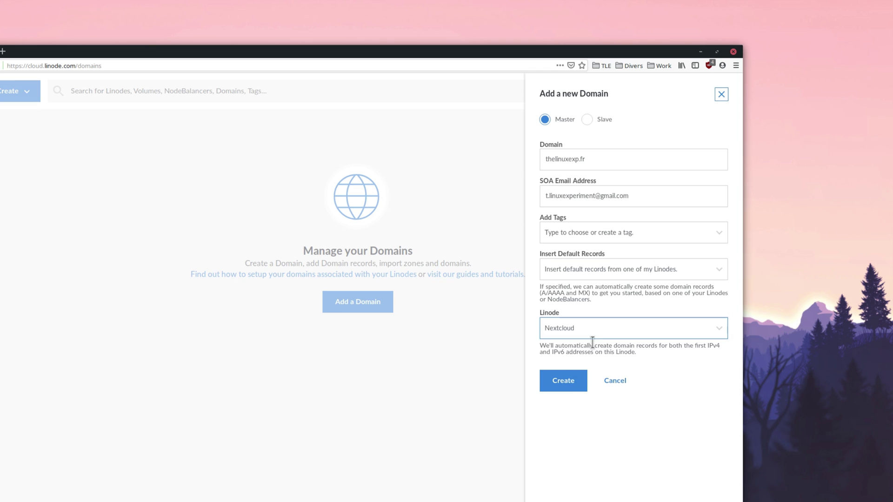
click(563, 385)
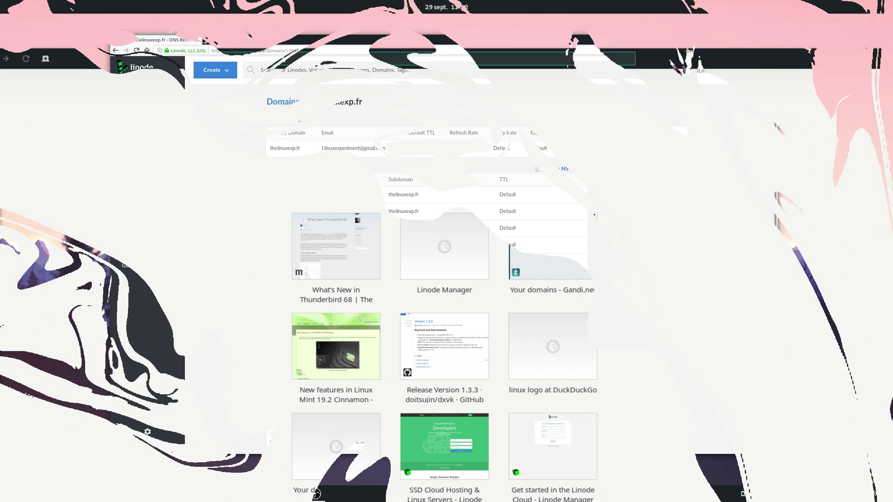
text(thelinuxe)
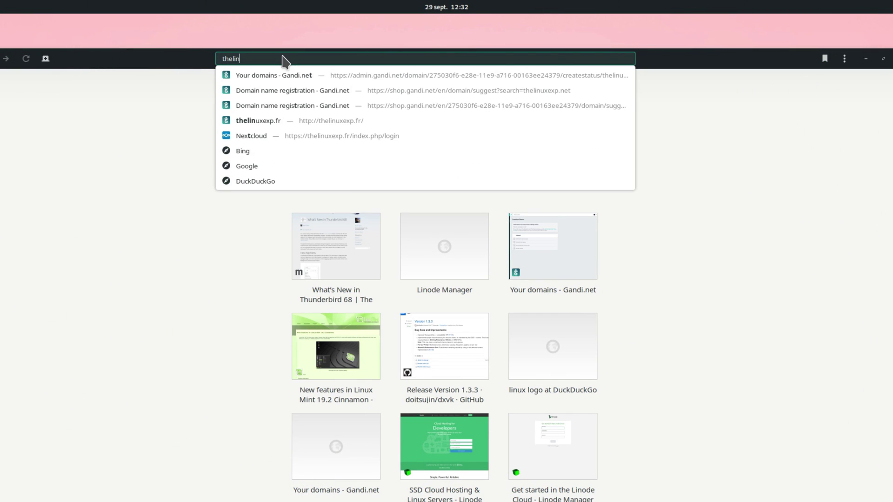
text(xp.fr)
key(Return)
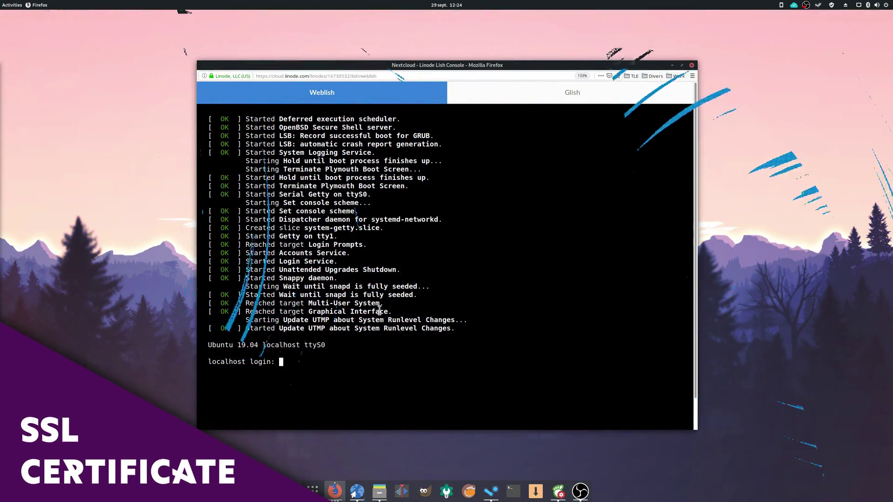
Log in to the Ubuntu server at the Weblish console prompt.
text(k)
key(Return)
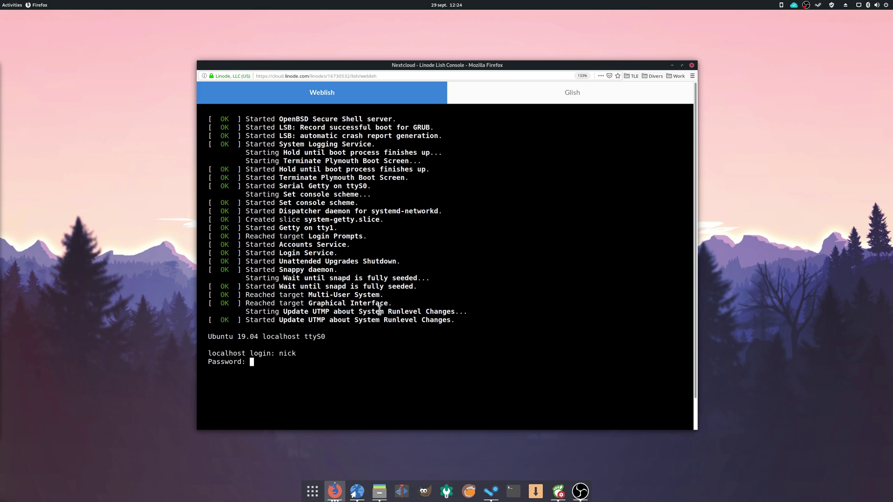
key(Return)
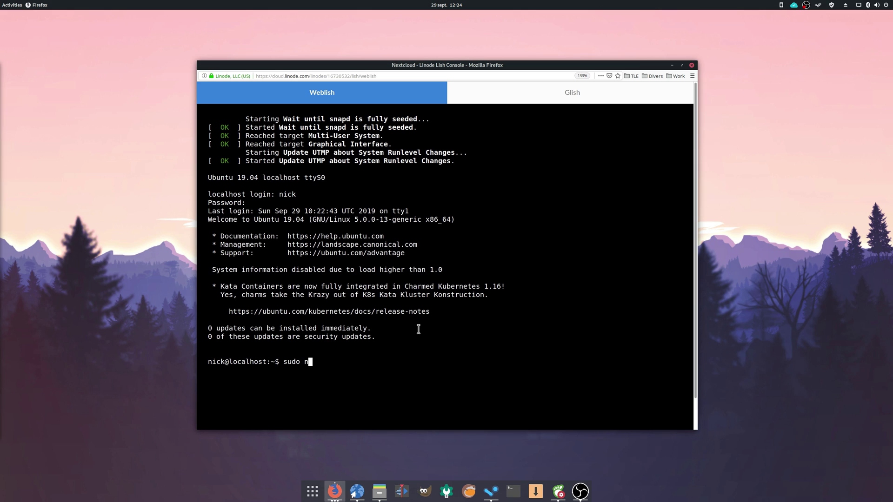
Run sudo nextcloud.occ config:system:set trusted_domains 1 --value=thelinuxexp.fr, entering the sudo password.
text(extcloud.oc)
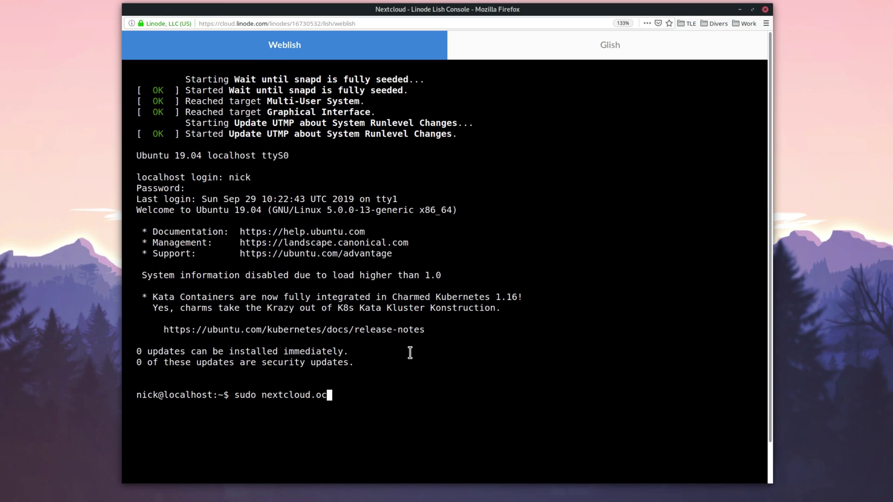
text(c config:syste)
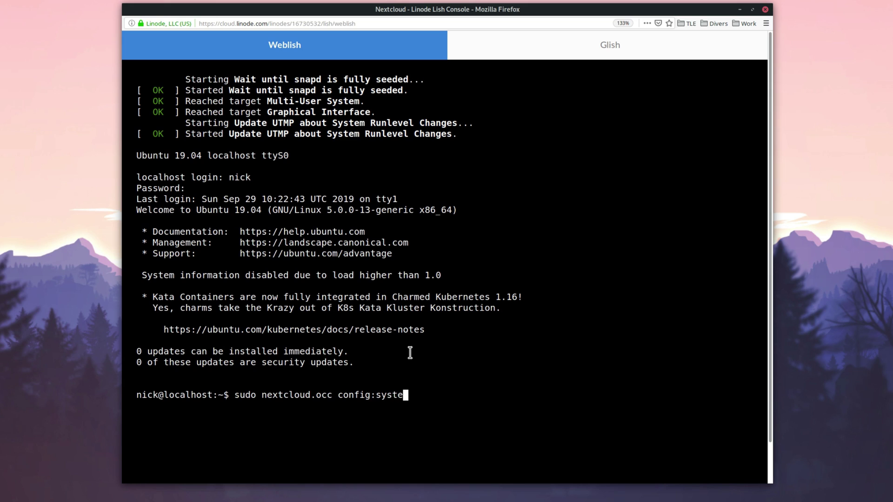
text(m:set truste)
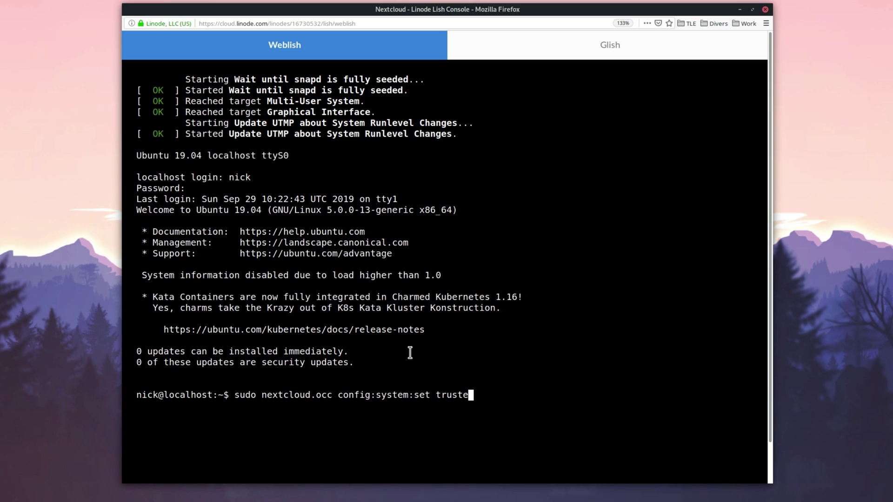
text(d_domains 1)
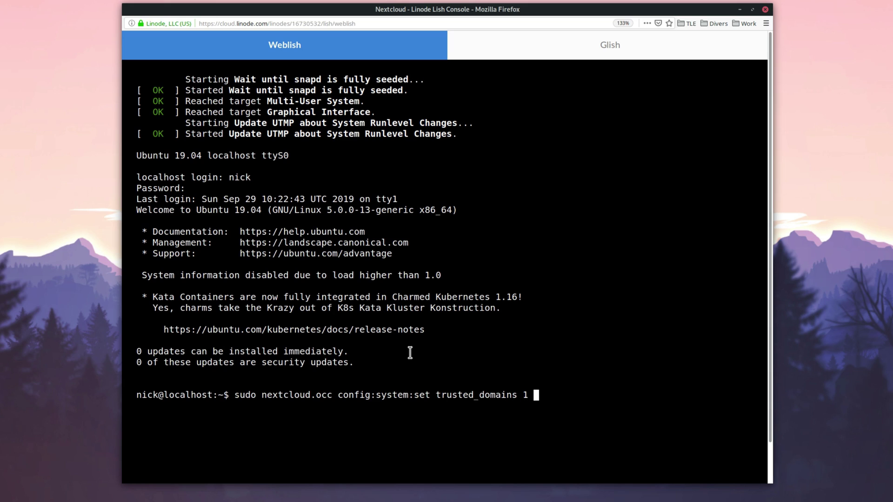
text( --value=thelinuxexp)
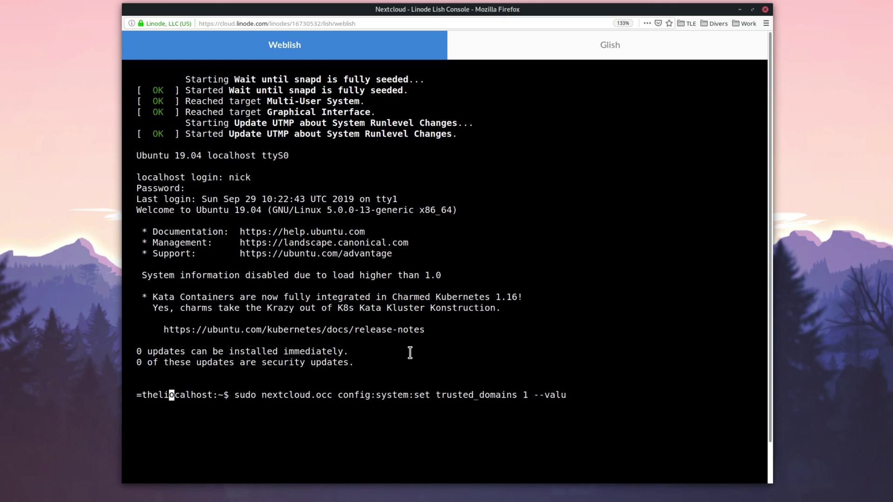
text(.fr)
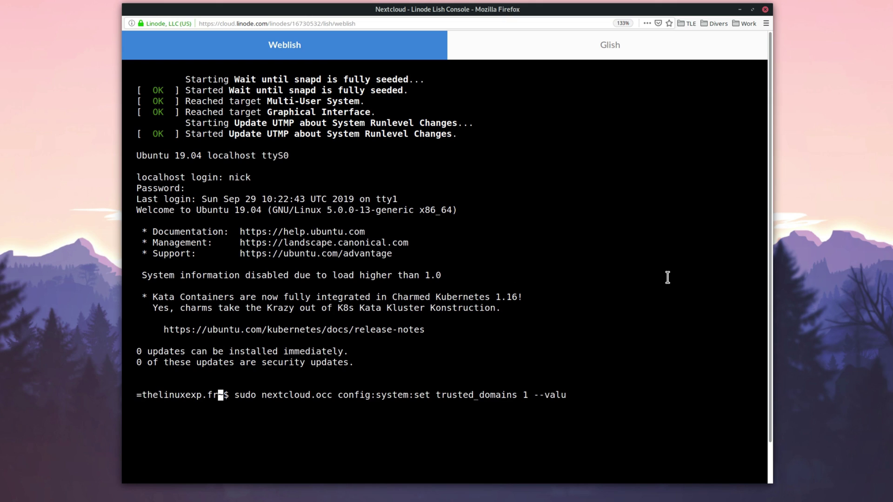
drag(772, 295, 890, 294)
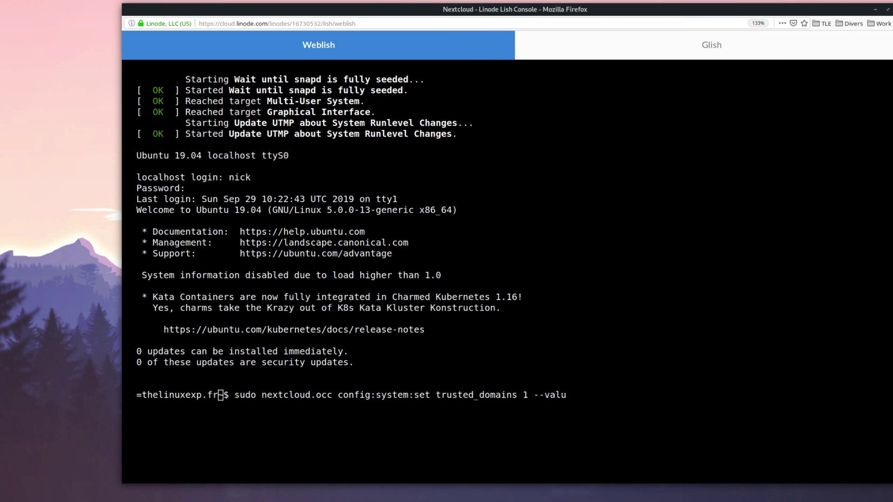
drag(121, 295, 107, 294)
key(Return)
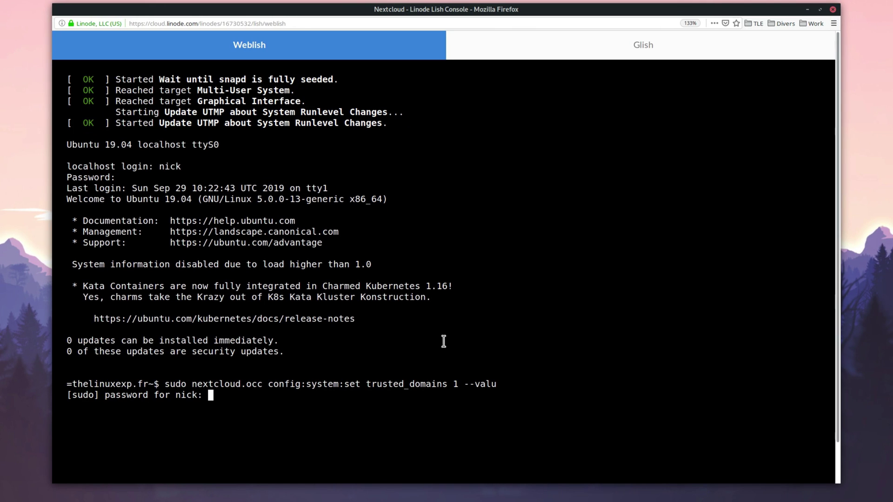
key(Return)
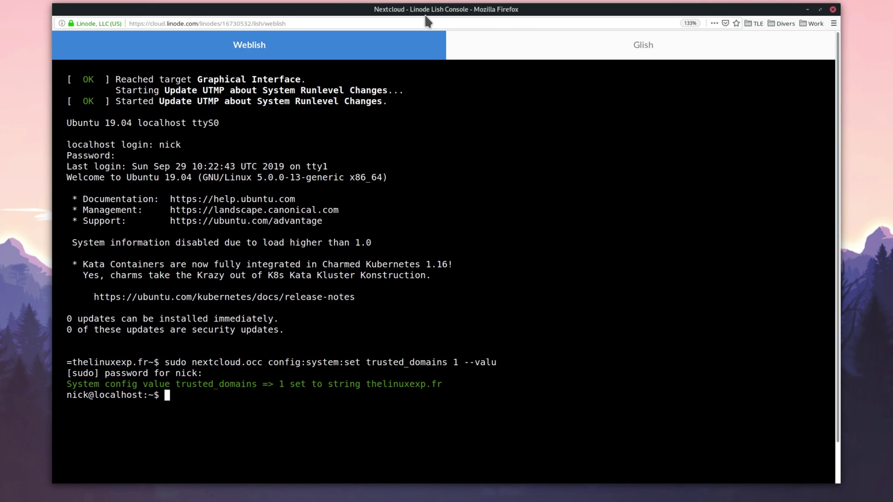
drag(449, 9, 397, 4)
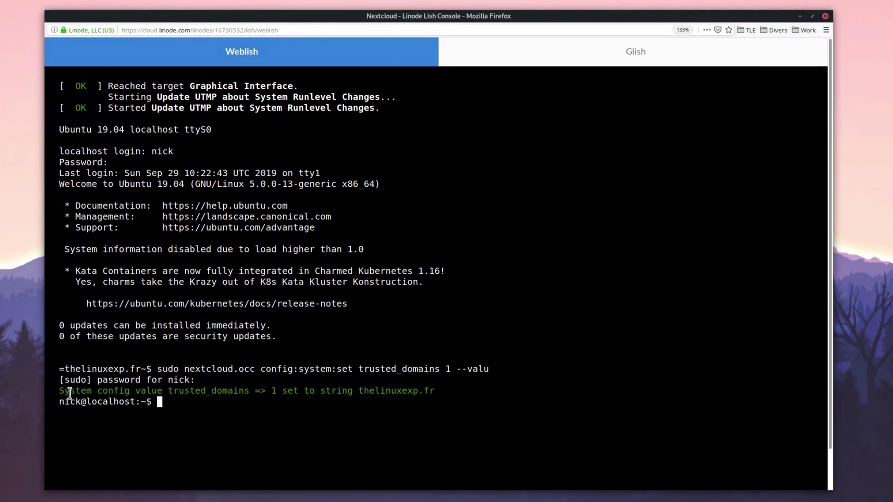
Allow TCP ports 80 and 443 through the firewall with sudo ufw allow 80,443/tcp.
drag(59, 393, 117, 391)
click(454, 389)
click(118, 391)
text(sudo ufw allow 80,443/tcp)
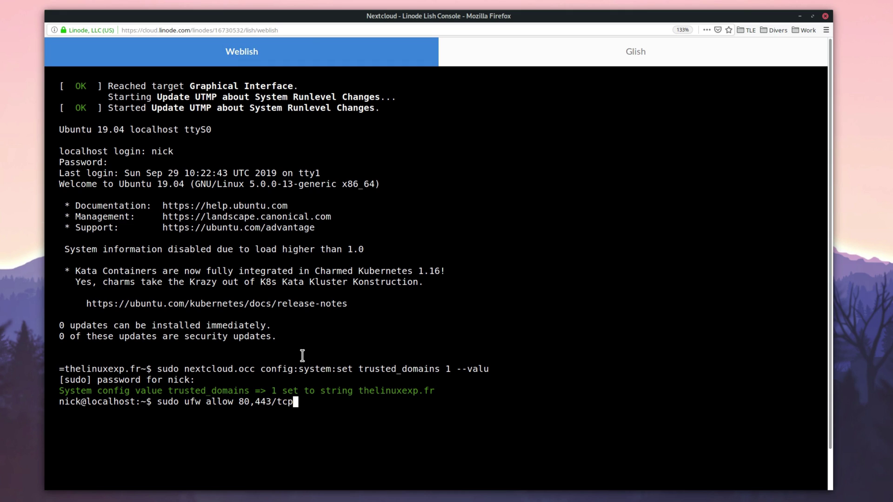
key(Return)
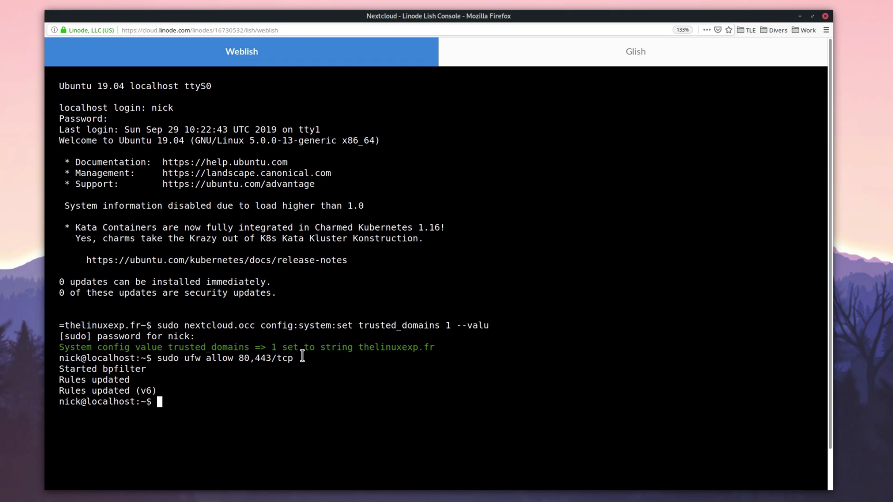
text(sudo nextcloud)
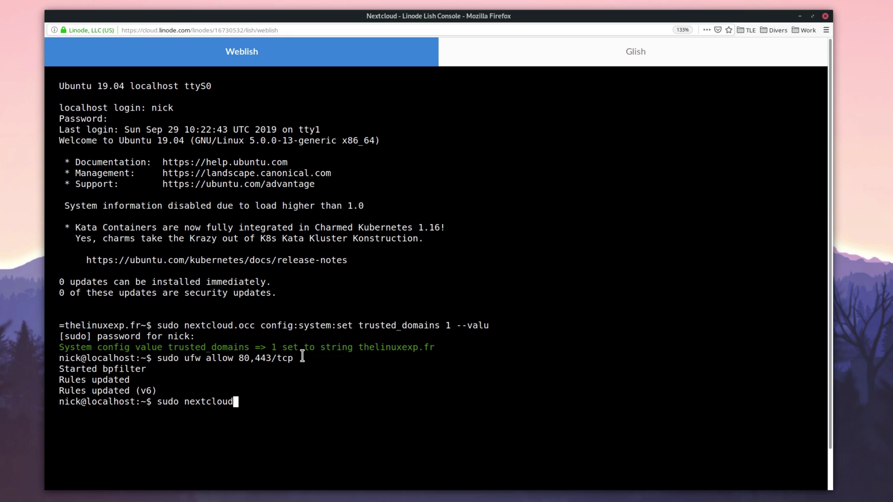
text(.enable-https le)
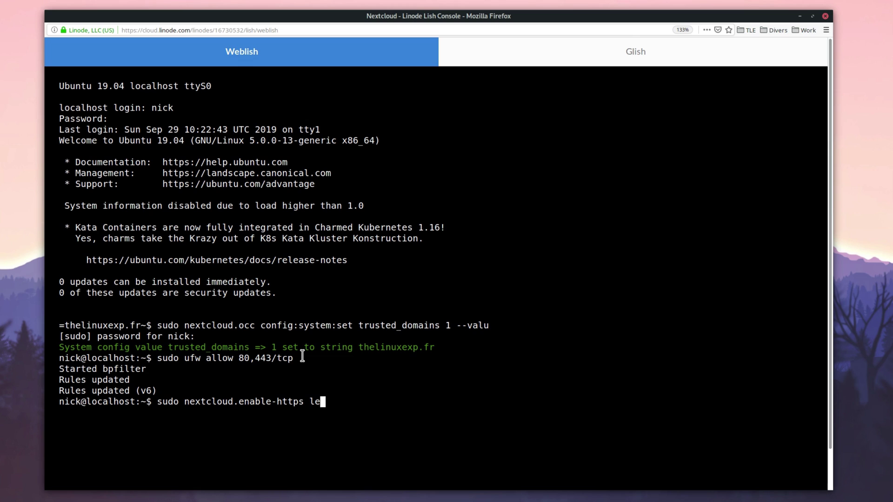
text(ts-encrp)
text(yt)
Run sudo nextcloud.enable-https lets-encrypt, answer Y, and supply the contact e-mail and domain thelinuxexp.fr.
key(BackSpace)
key(BackSpace)
key(BackSpace)
text(ypt)
key(Return)
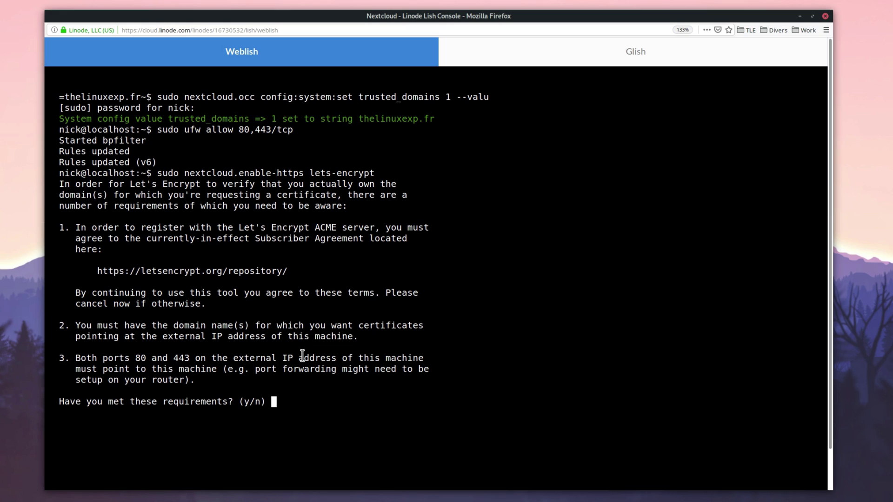
text(Y)
key(Return)
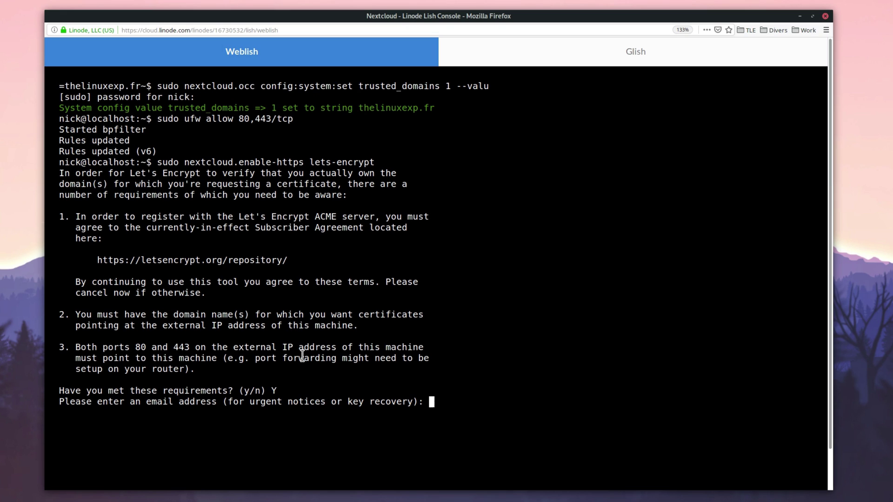
text(t.linuxexpem)
key(Return)
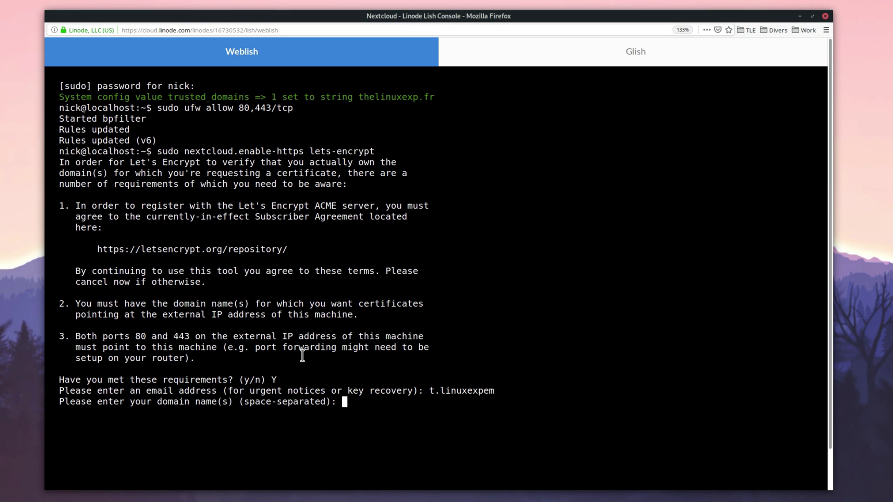
text(thelinuxexp.fr)
key(Return)
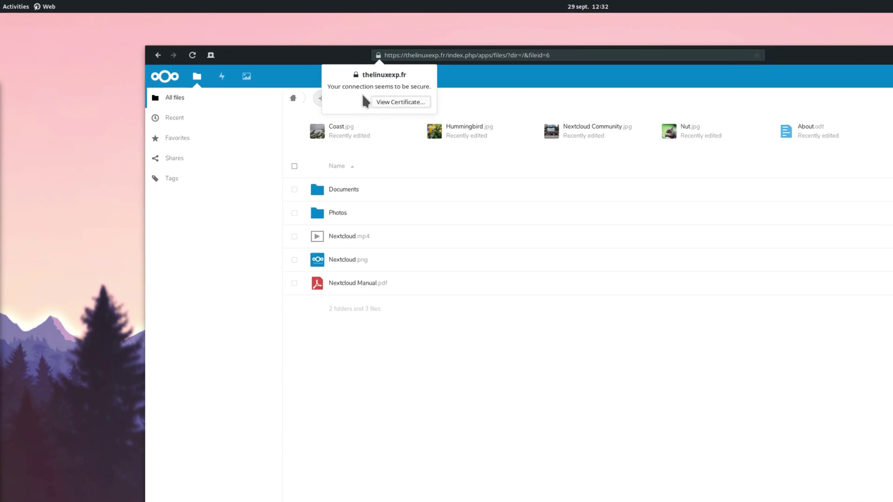
Open the certificate details for thelinuxexp.fr, showing it's issued by Let's Encrypt Authority X3.
click(430, 112)
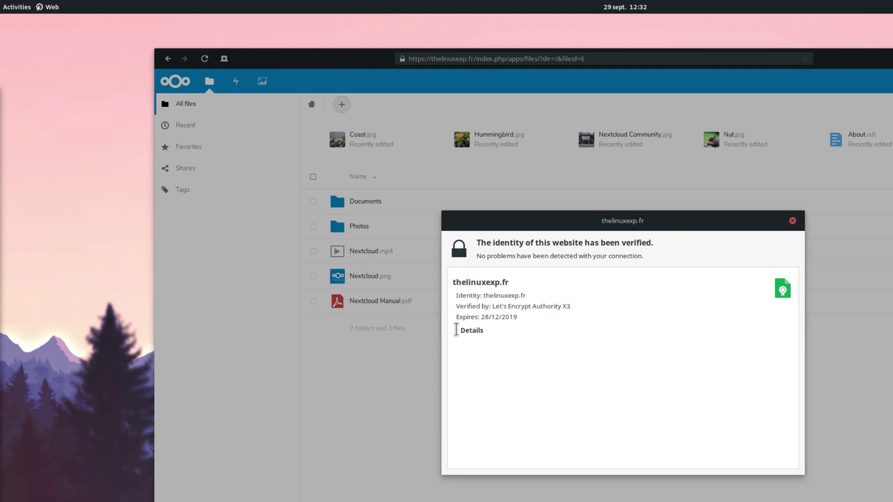
click(456, 330)
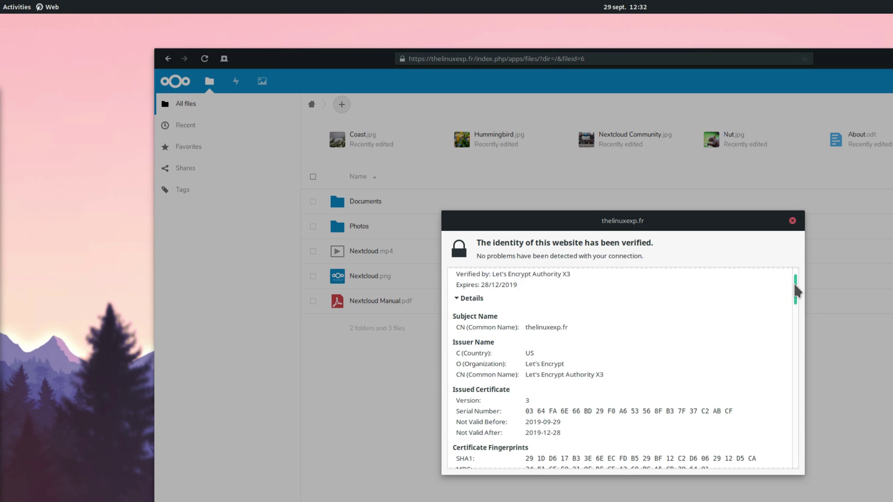